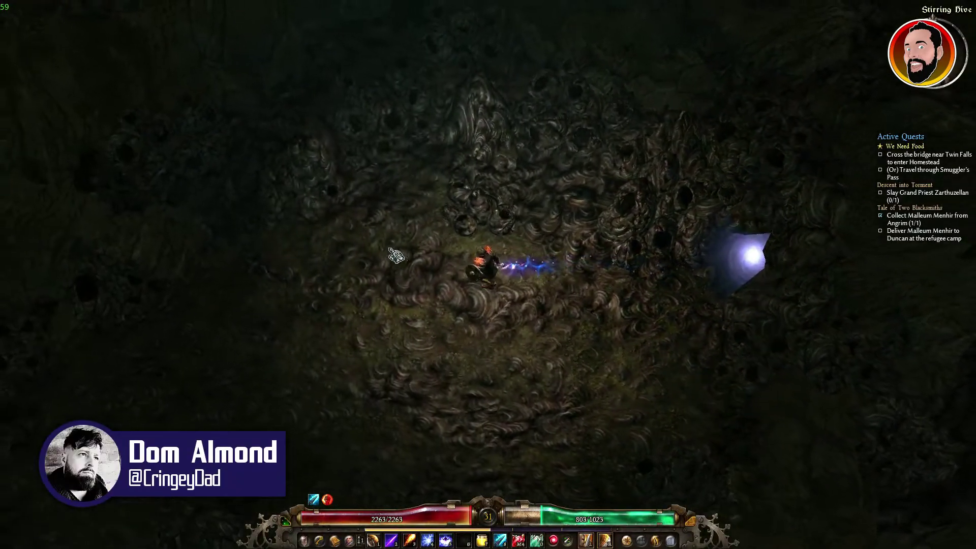
- Fight the Venomwing Drones in the Stirring Hive using the character's attack skills
mouse_move(389, 249)
left_mouse_down()
mouse_move(426, 328)
mouse_move(489, 325)
left_mouse_up()
mouse_move(399, 310)
left_mouse_down()
mouse_move(423, 337)
mouse_move(433, 325)
left_mouse_up()
key("2")
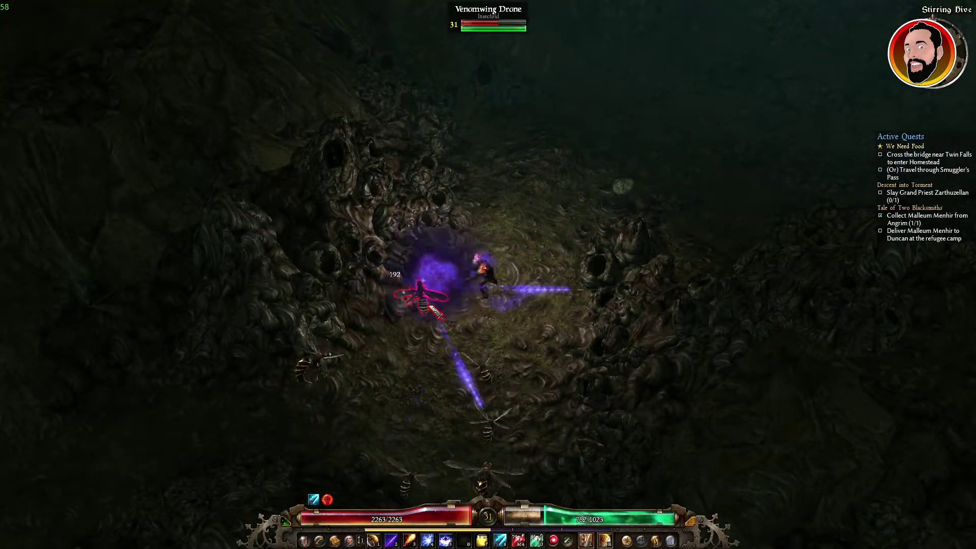
key("2")
key("3")
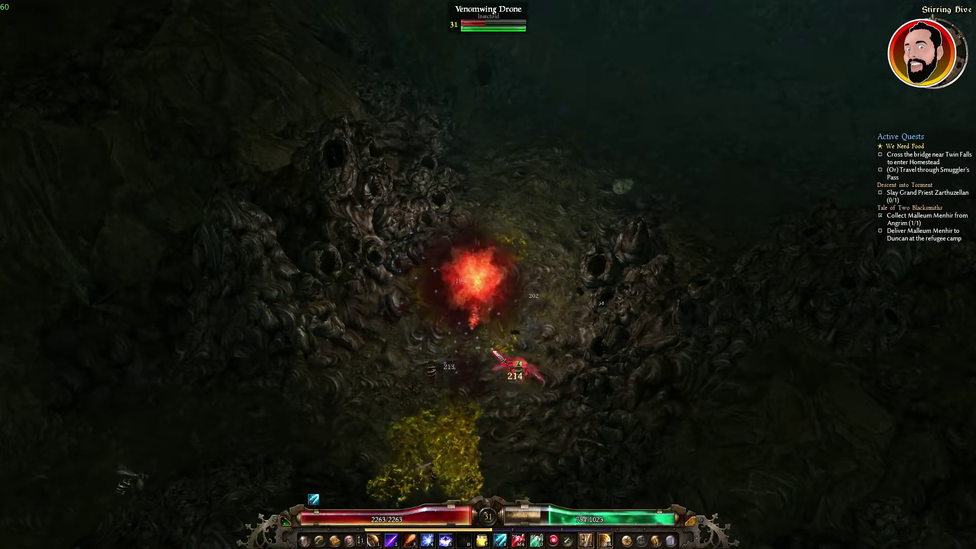
key("4")
left_click_drag(469, 325, 446, 240)
key("4")
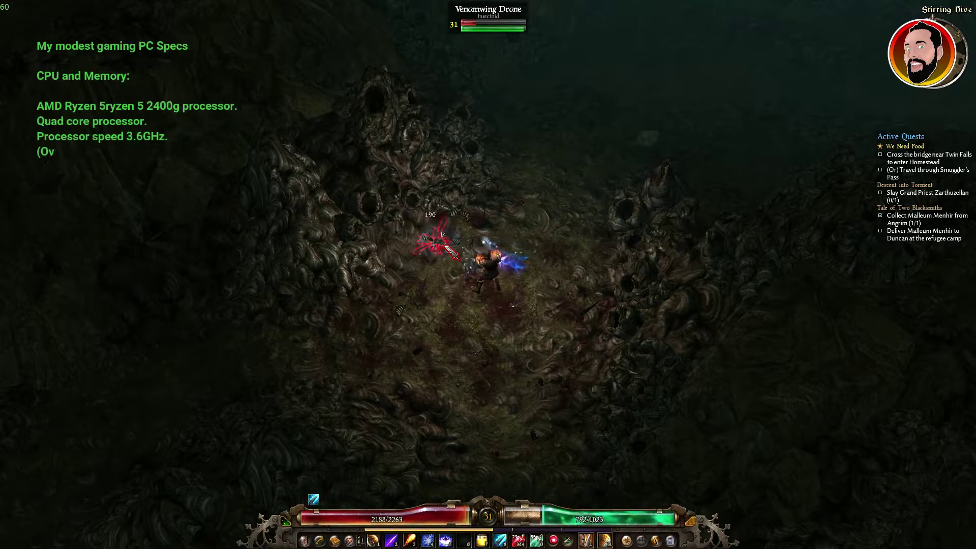
key("4")
- Attack the Venomwing Stinger with the character's skills and move on through the Stirring Hive
mouse_move(467, 338)
left_mouse_down()
mouse_move(506, 320)
mouse_move(474, 303)
mouse_move(488, 330)
mouse_move(514, 294)
mouse_move(475, 326)
left_mouse_up()
left_click(514, 294)
left_click(508, 287)
key("4")
key("5")
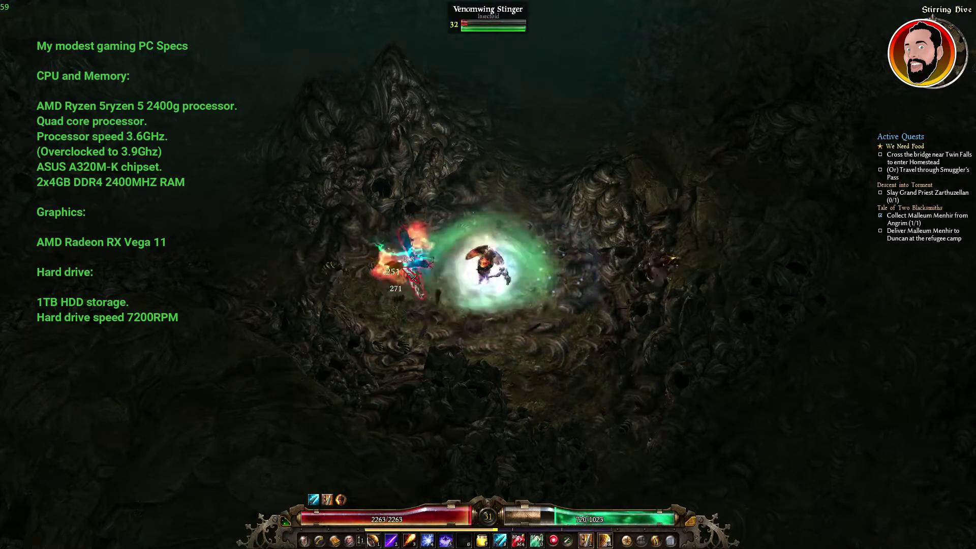
left_click(394, 268)
left_click(427, 277)
key("3")
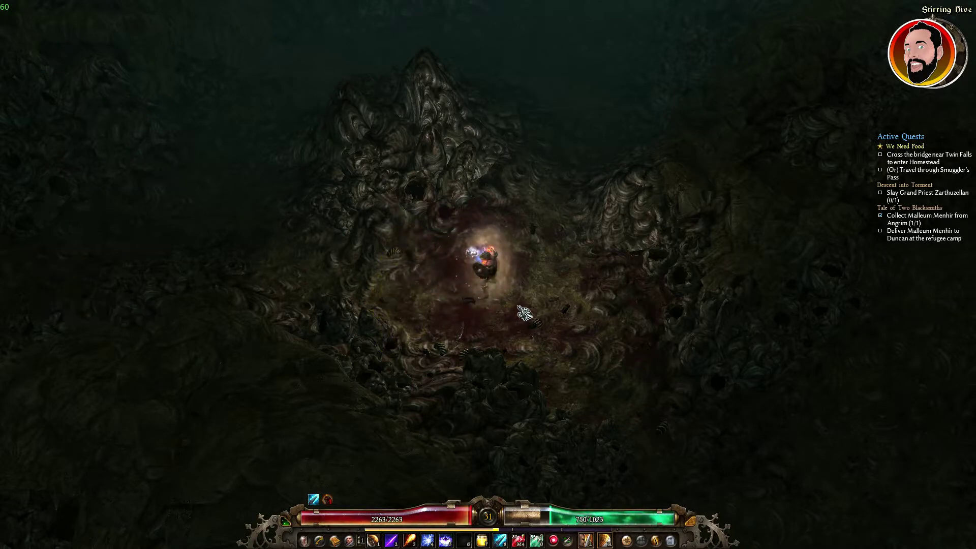
left_click(518, 306)
left_click(503, 310)
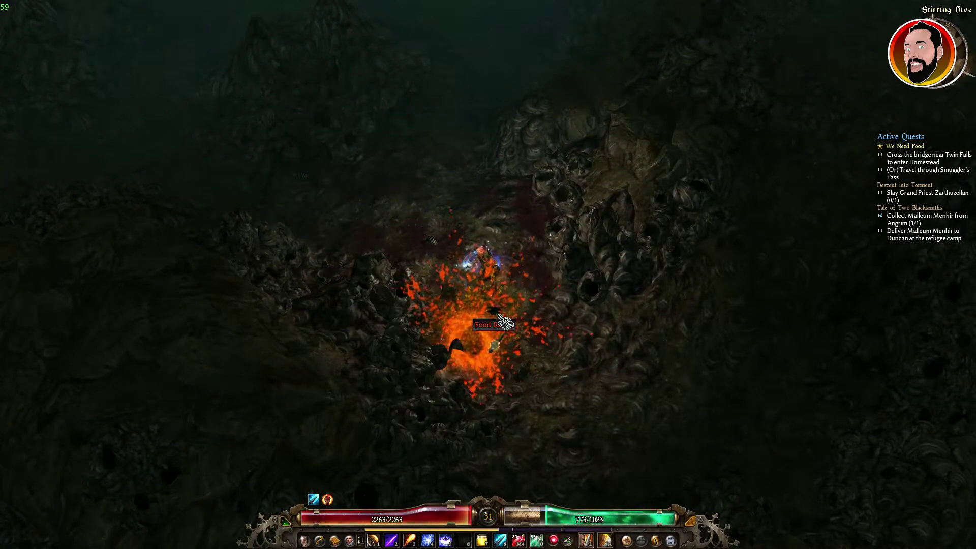
left_click(514, 381)
left_click(571, 336)
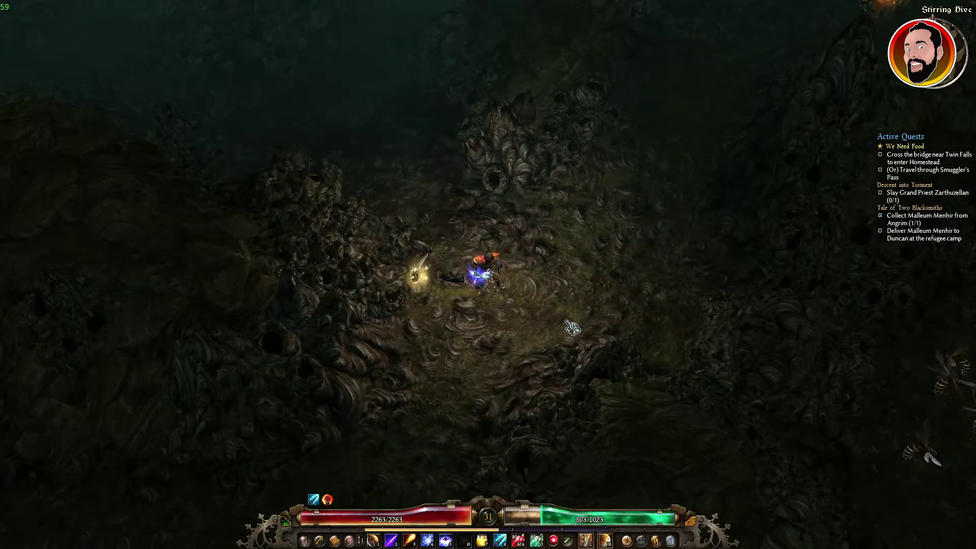
- Review the game's General and Video options, then return to the game without saving changes
key("Escape")
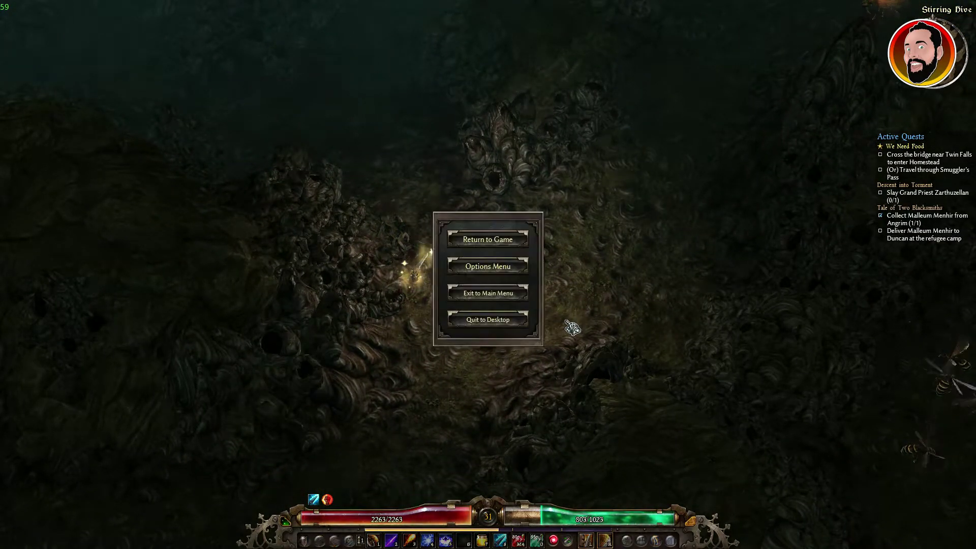
left_click(514, 268)
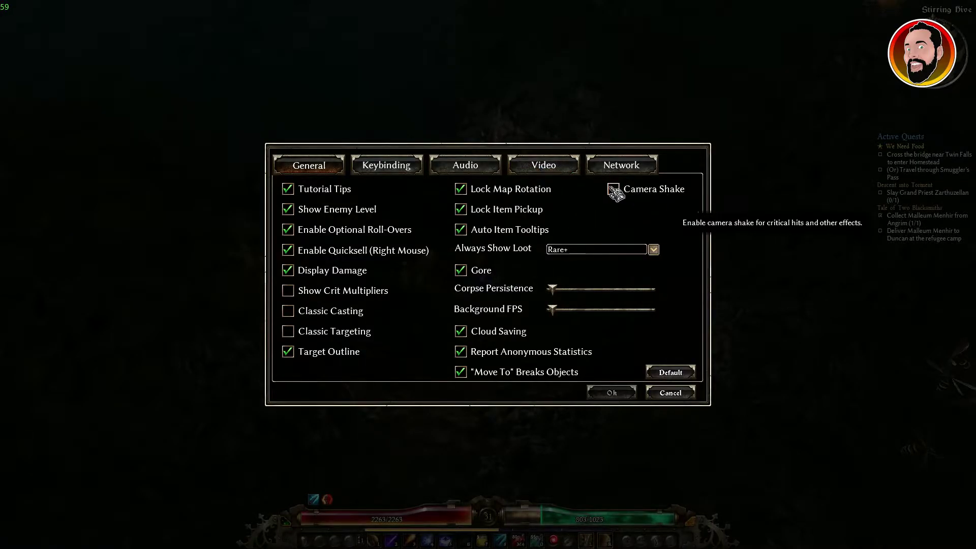
left_click(544, 173)
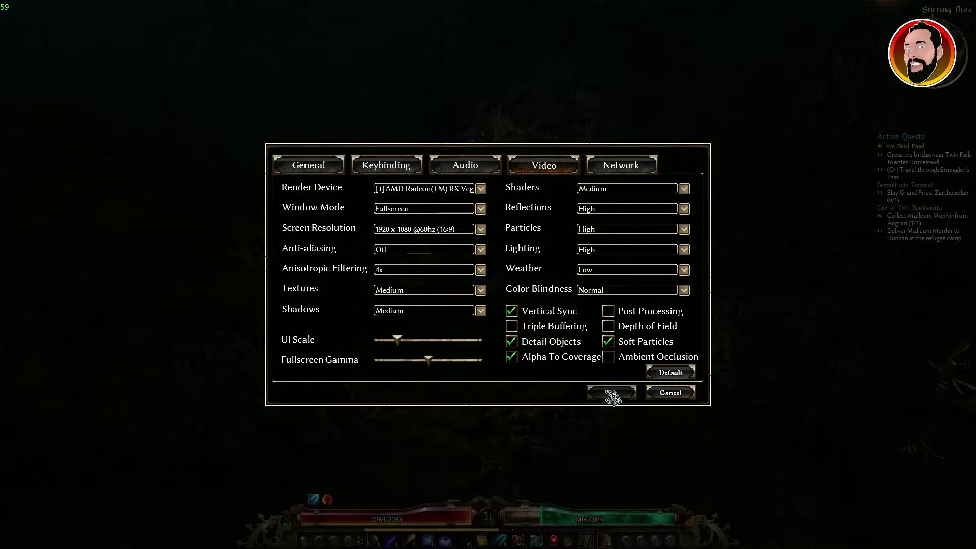
left_click(691, 394)
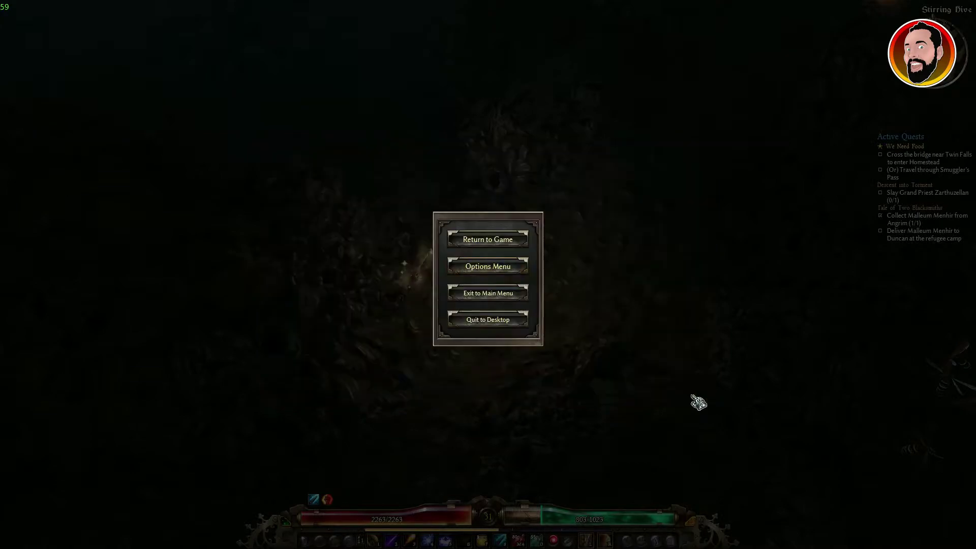
key("Escape")
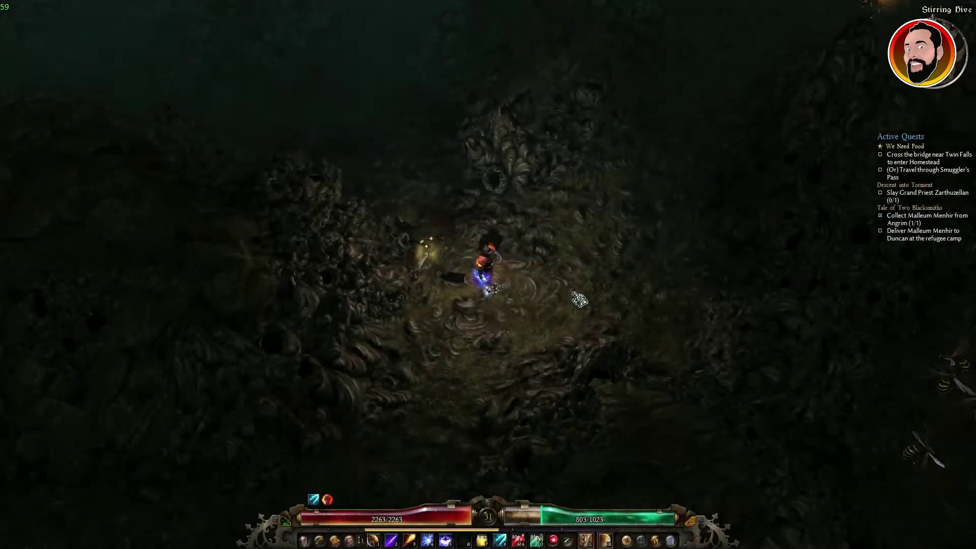
mouse_move(594, 294)
left_mouse_down()
mouse_move(506, 264)
mouse_move(541, 345)
mouse_move(358, 285)
mouse_move(544, 130)
mouse_move(623, 112)
mouse_move(645, 131)
mouse_move(557, 213)
mouse_move(578, 205)
mouse_move(544, 216)
mouse_move(523, 206)
mouse_move(529, 219)
mouse_move(518, 220)
mouse_move(516, 203)
mouse_move(472, 321)
left_mouse_up()
scroll(529, 208, "up", 5)
key("4")
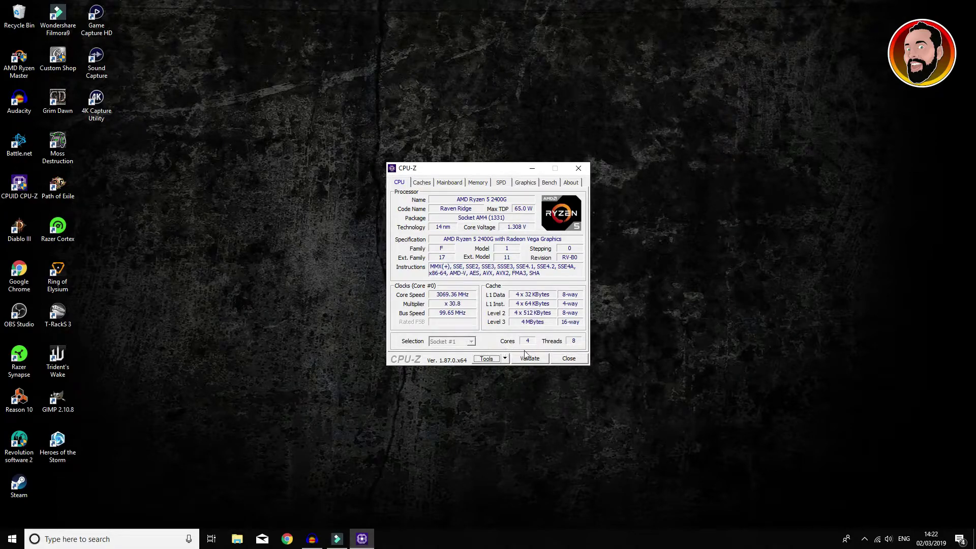
- Examine the processor, memory and graphics clock speeds in CPU-Z's Clocks window, then close that window
left_click(506, 359)
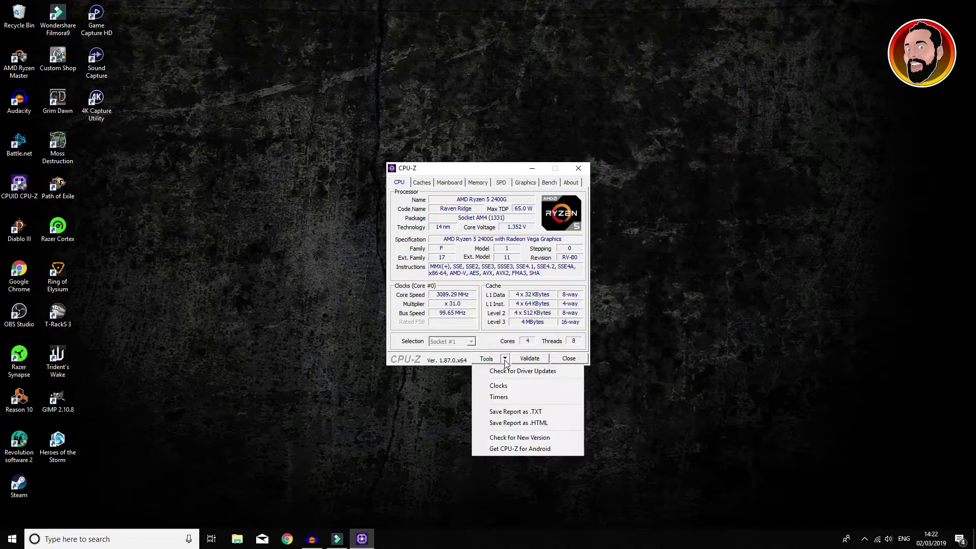
left_click(500, 387)
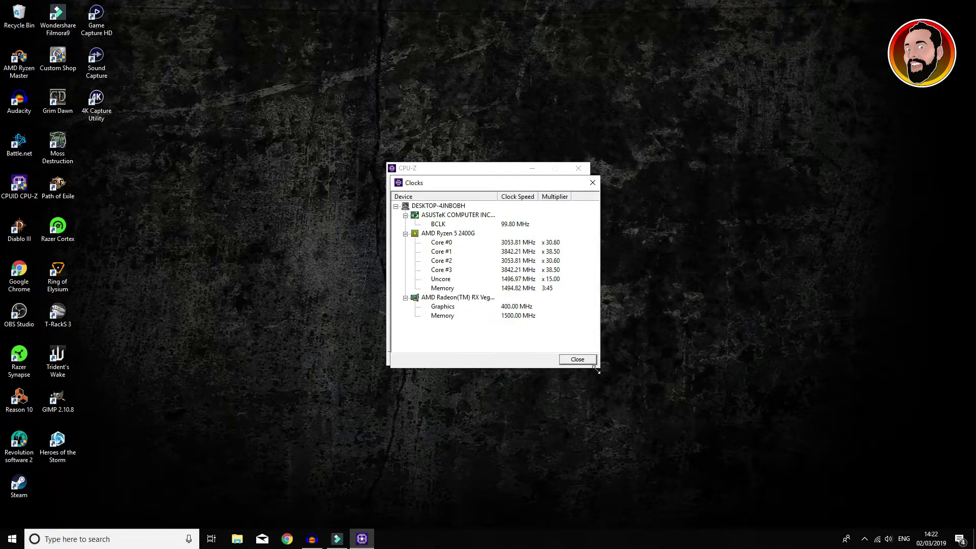
left_click(577, 360)
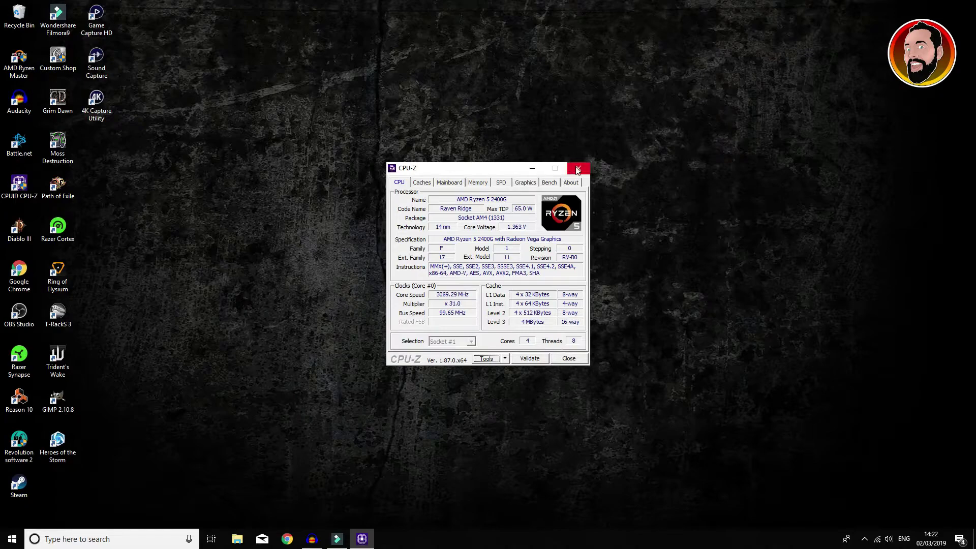
- Switch to File Explorer and open the options text file in Documents\My Games\Grim Dawn\Settings
left_click(248, 541)
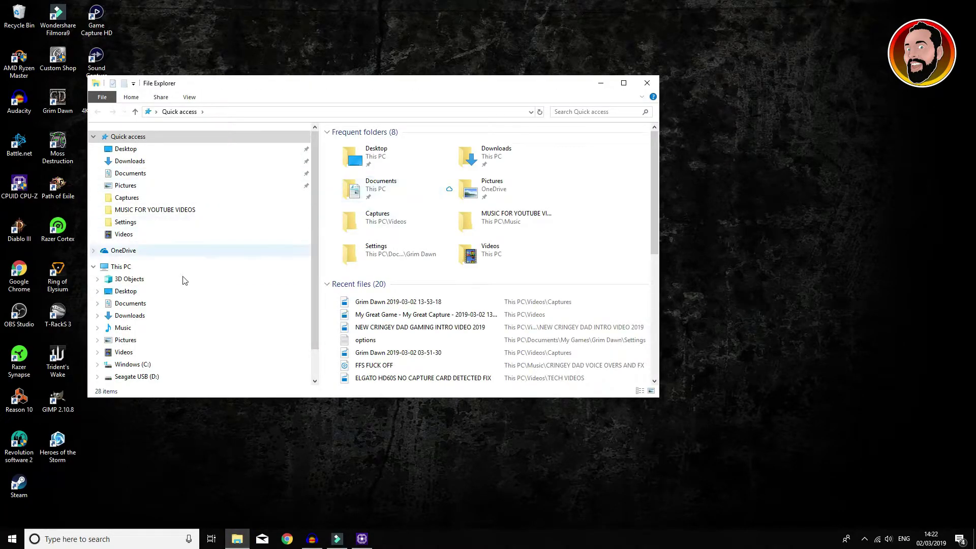
left_click(130, 304)
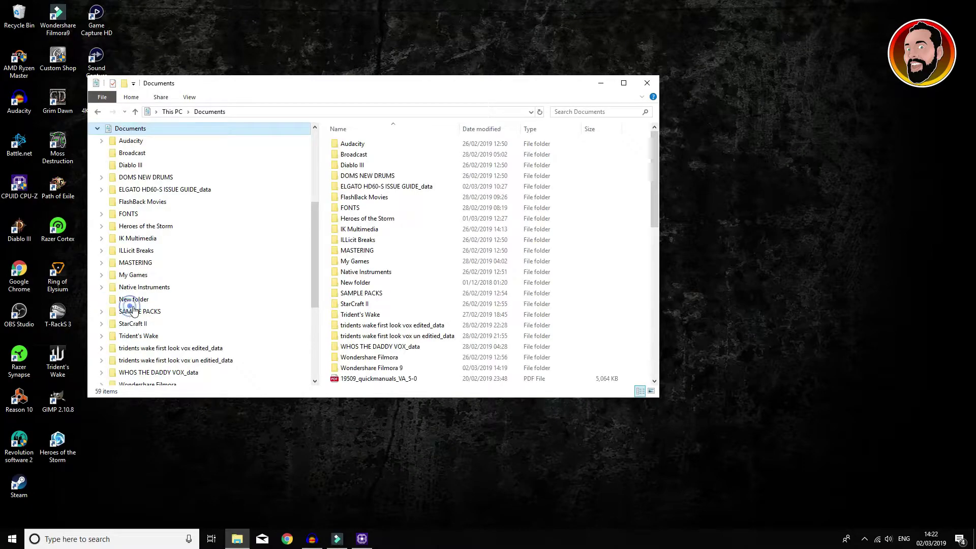
double_click(355, 263)
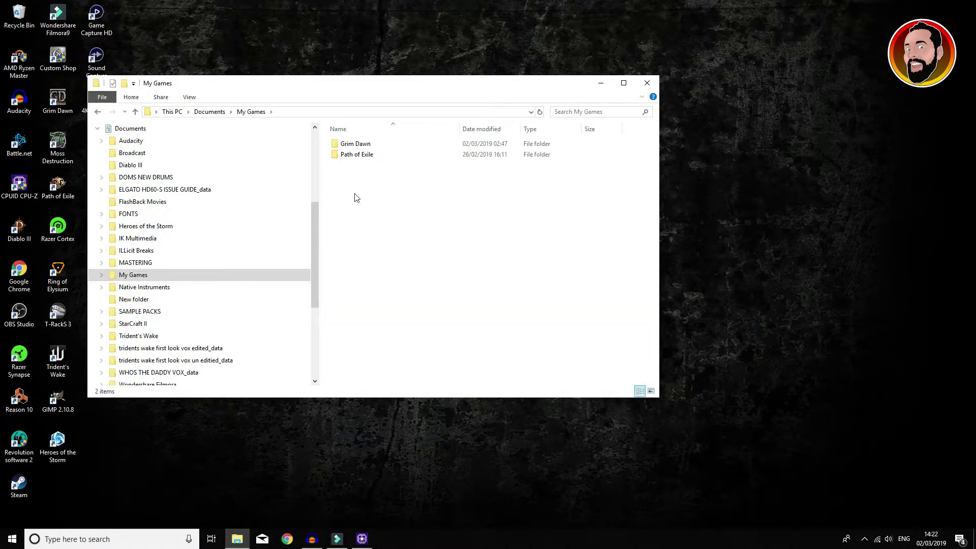
double_click(354, 146)
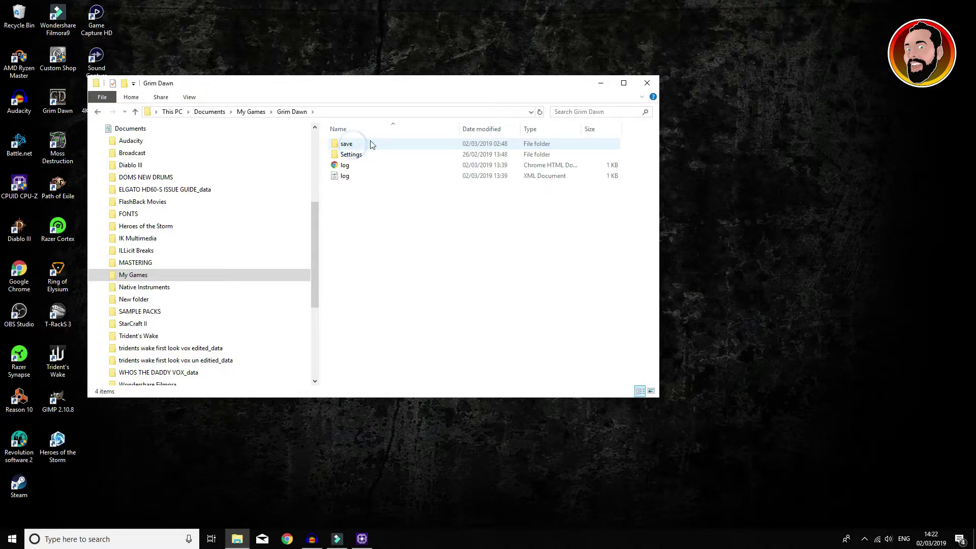
left_click(357, 158)
double_click(357, 161)
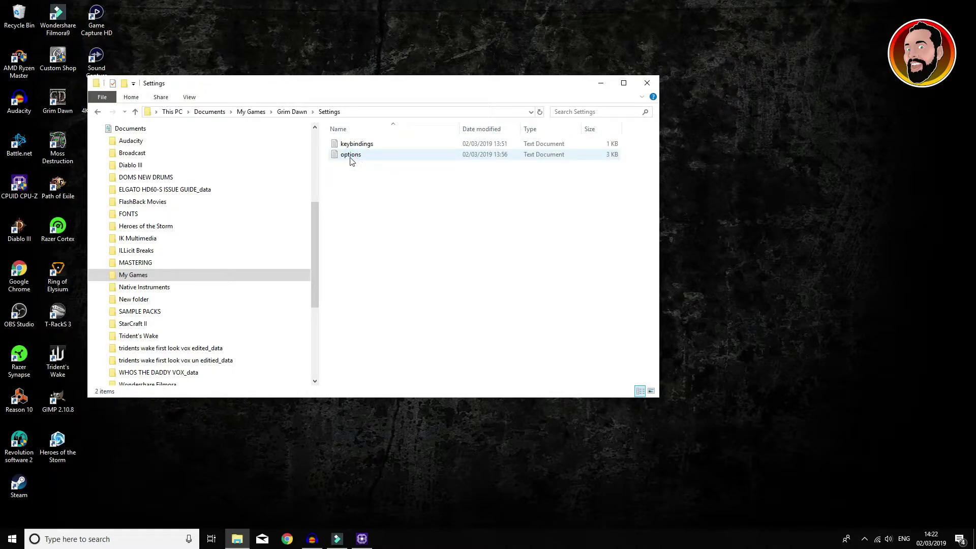
double_click(351, 157)
- Check the forceSingleProcessorMode and maxResourceThreads entries near the end of the options file
scroll(406, 226, "down", 12)
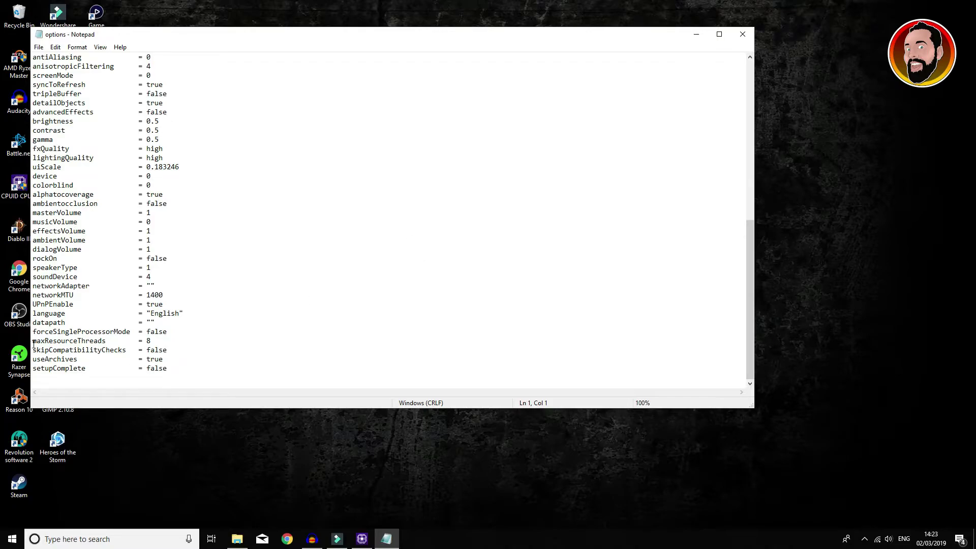
mouse_move(89, 345)
left_mouse_down()
mouse_move(111, 352)
mouse_move(109, 342)
left_mouse_up()
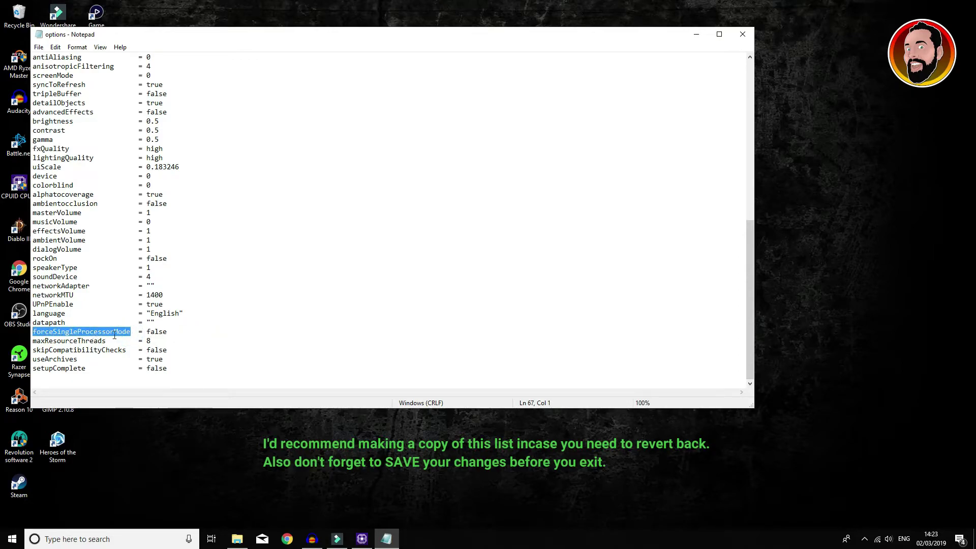
left_click_drag(169, 333, 155, 333)
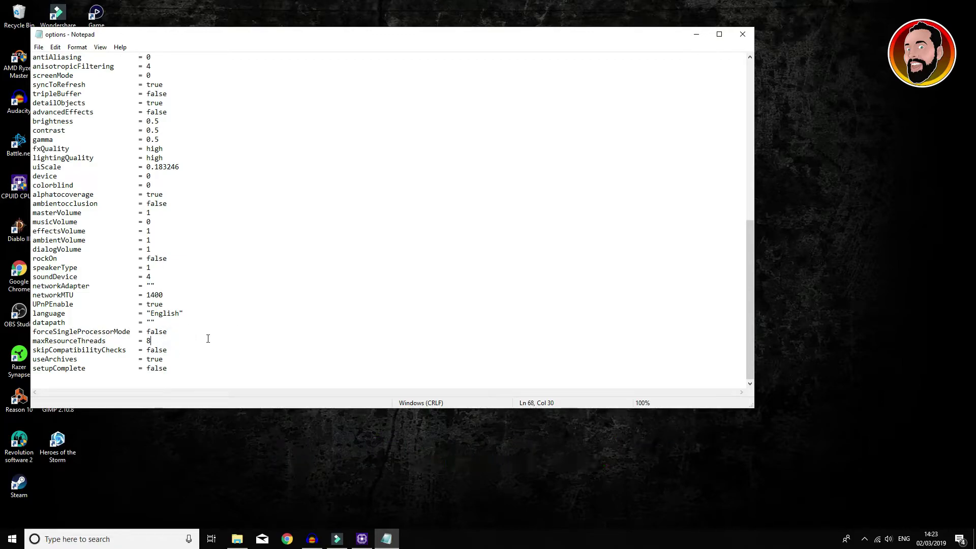
- Search Windows for "GAME", open the Game bar settings and go to the related Graphics settings
left_click(123, 536)
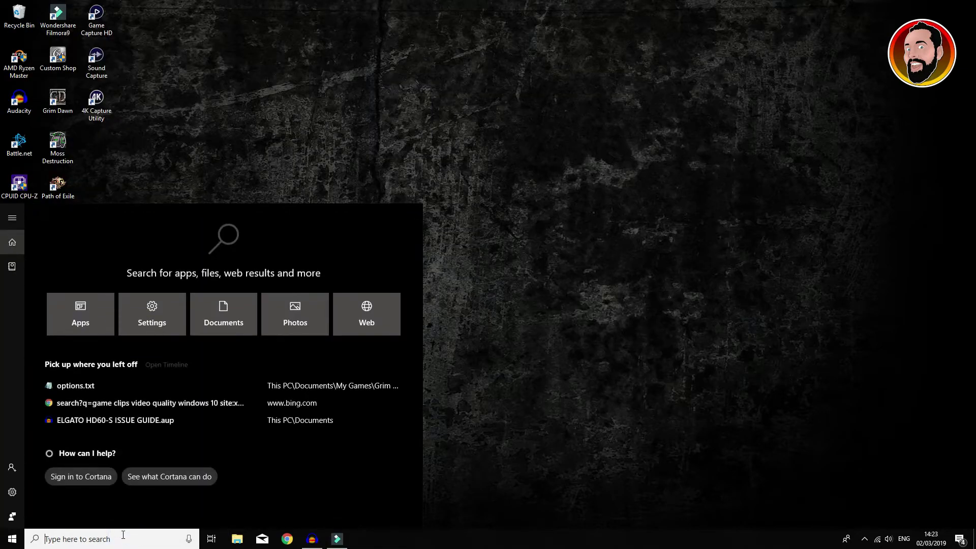
type("GAME")
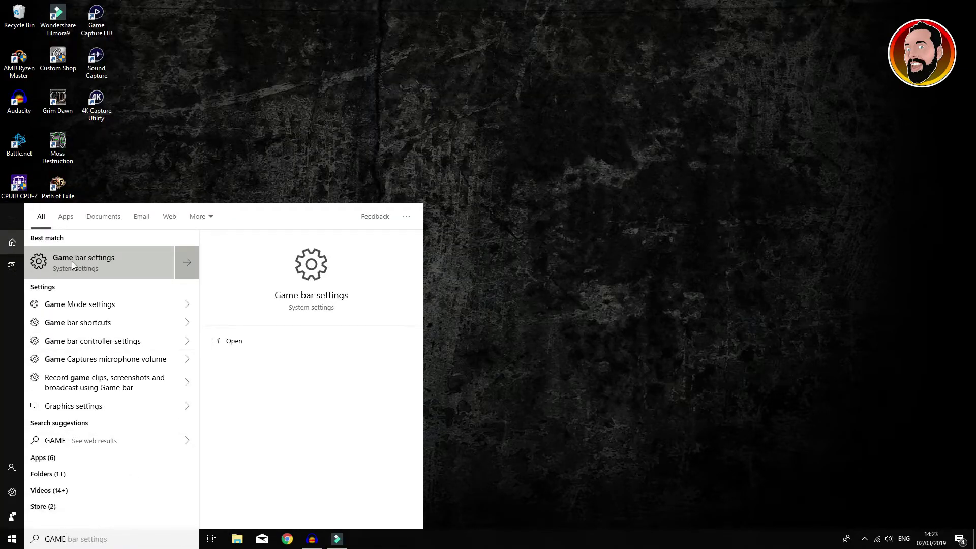
left_click(72, 262)
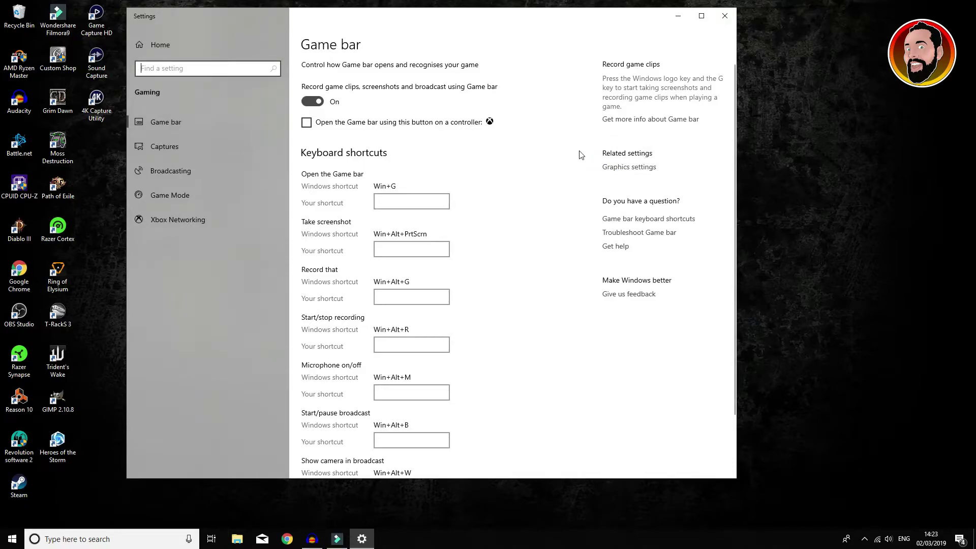
left_click(621, 168)
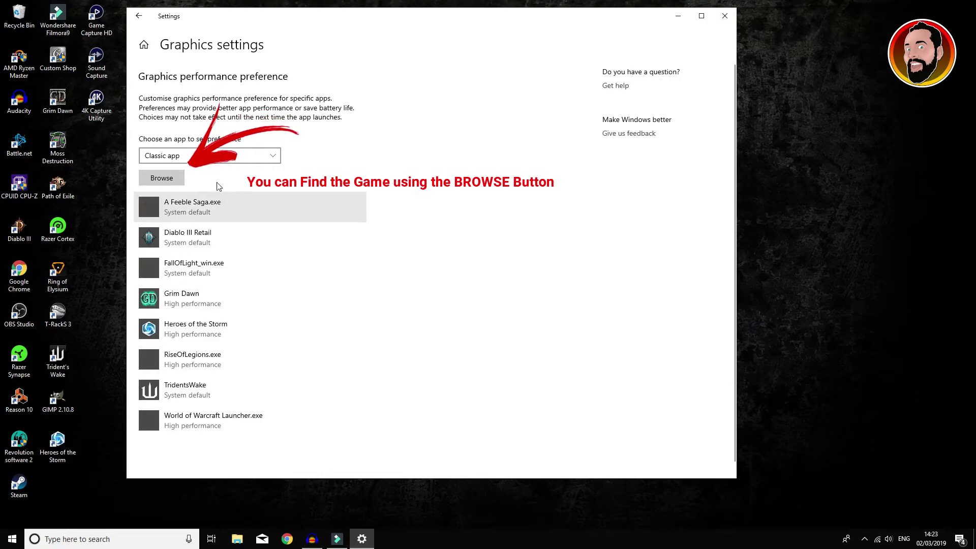
- Save Grim Dawn's graphics preference as High performance and close Windows Settings
left_click(196, 305)
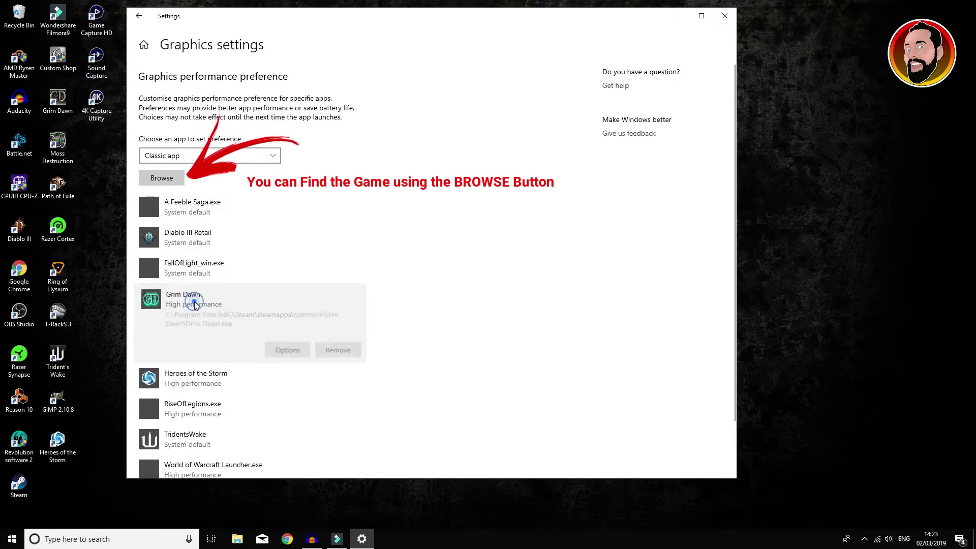
left_click(286, 350)
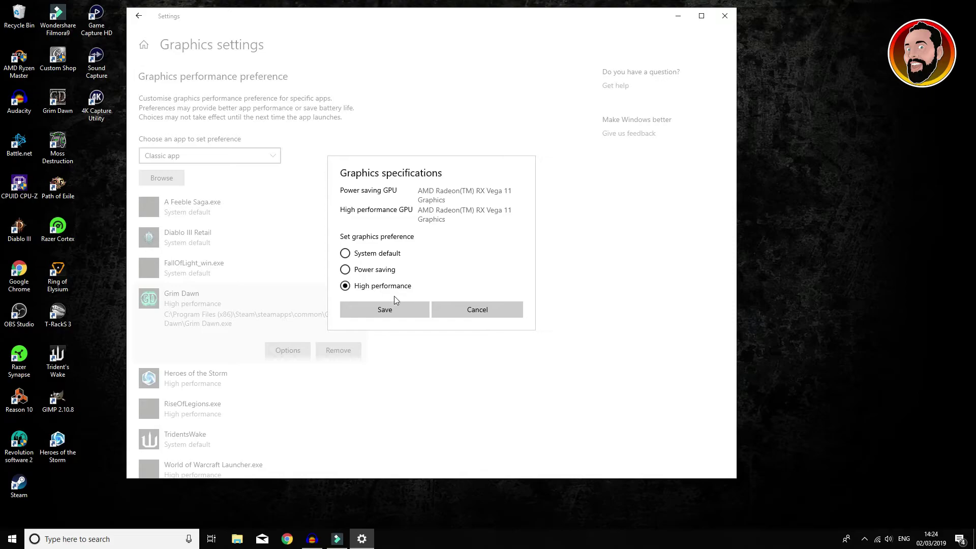
left_click(388, 309)
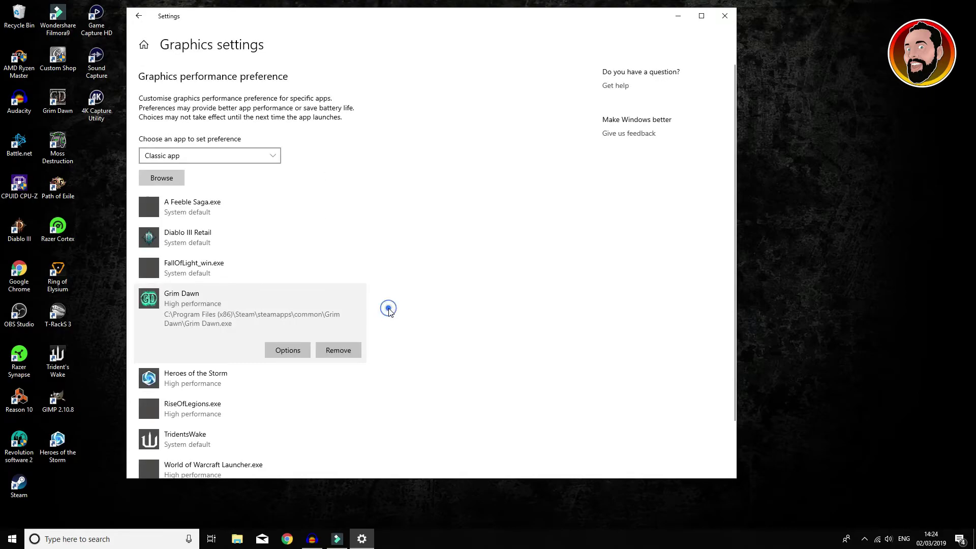
left_click(725, 17)
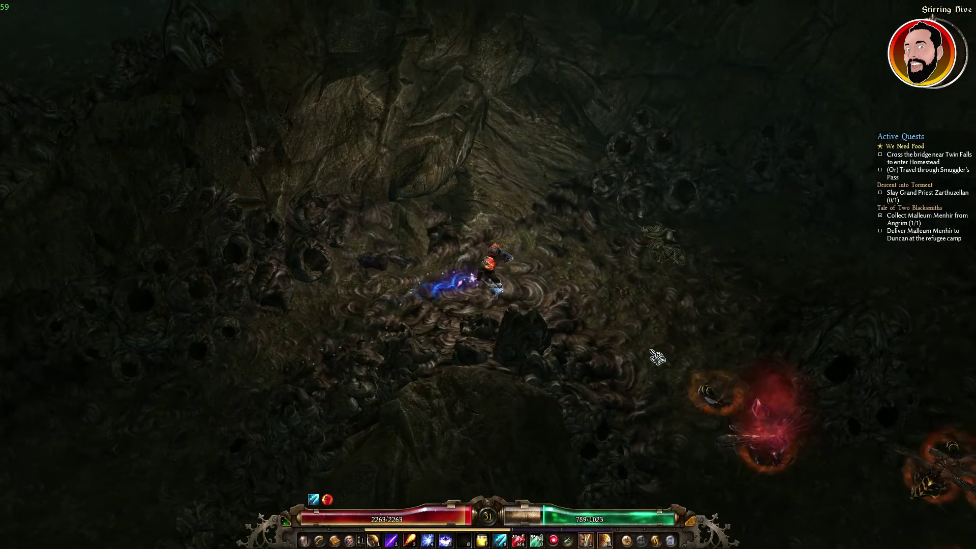
- Attack the Venomwing Drones and Ronaprax, the Grand Queen, in the Stirring Hive
left_click(621, 387)
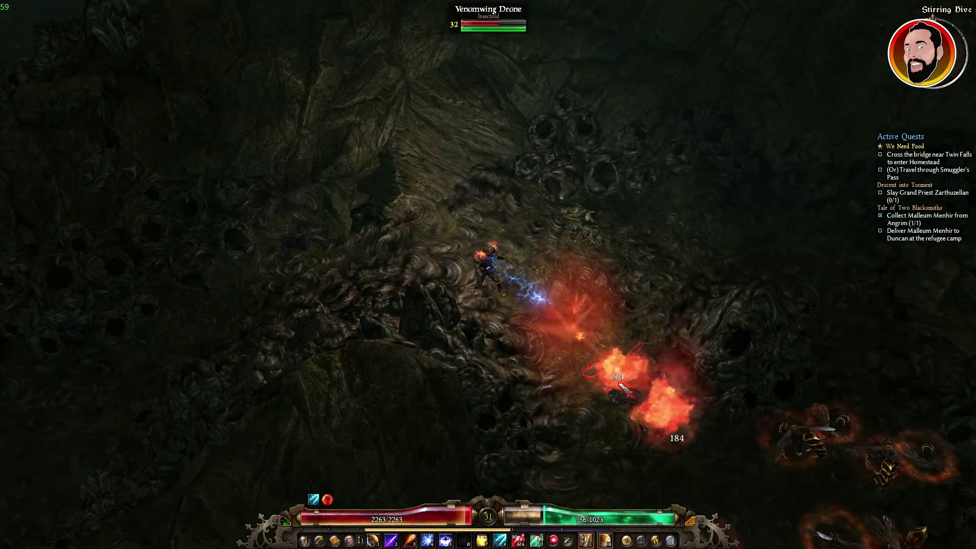
left_click(631, 385)
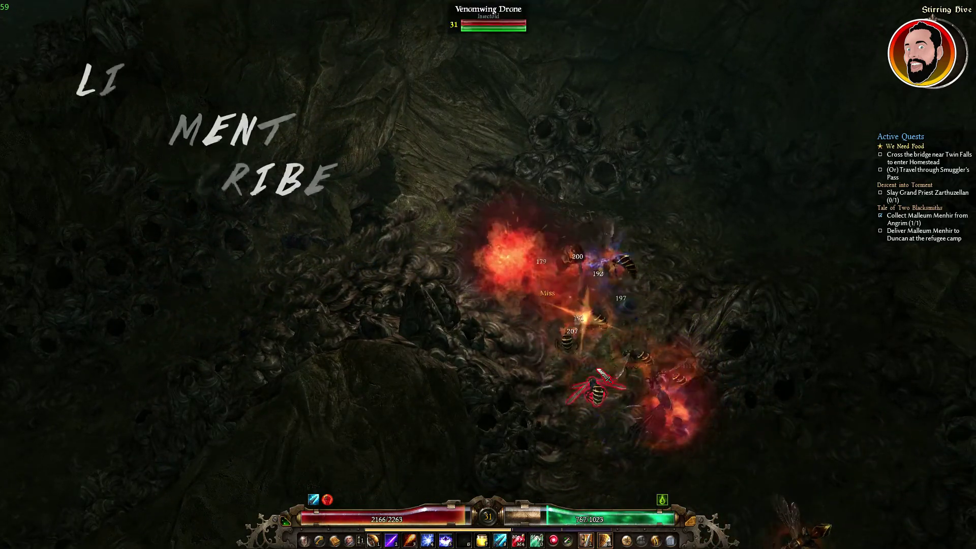
left_click(598, 370)
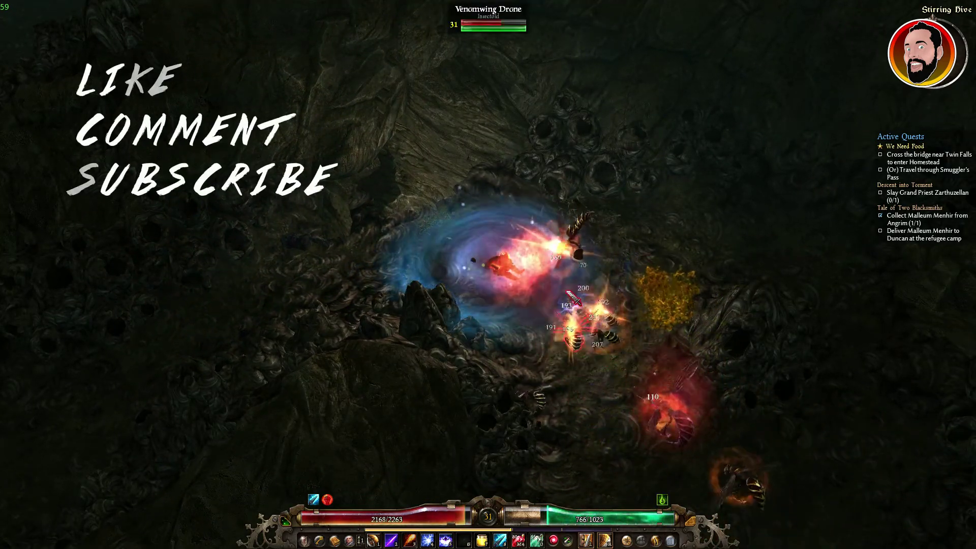
left_click(594, 331)
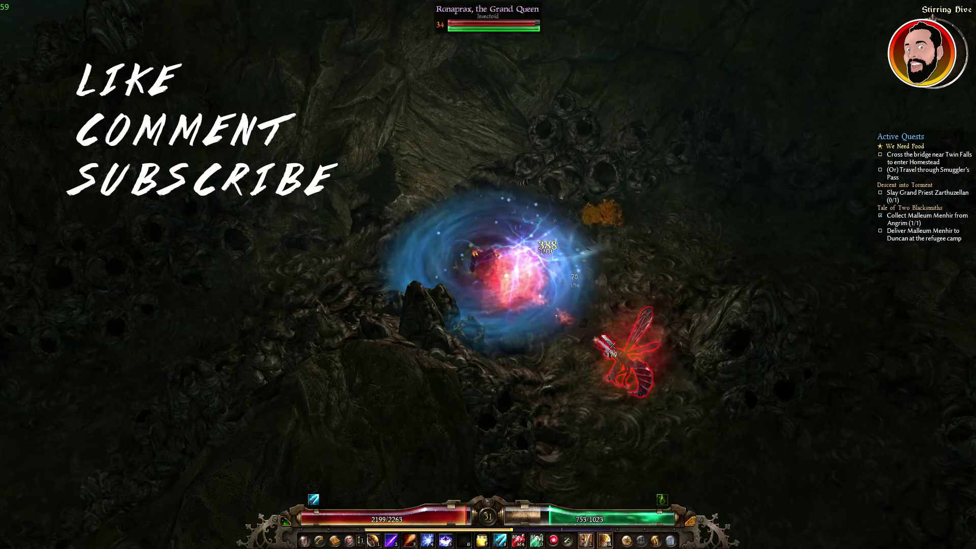
left_click(574, 280)
left_click(576, 286)
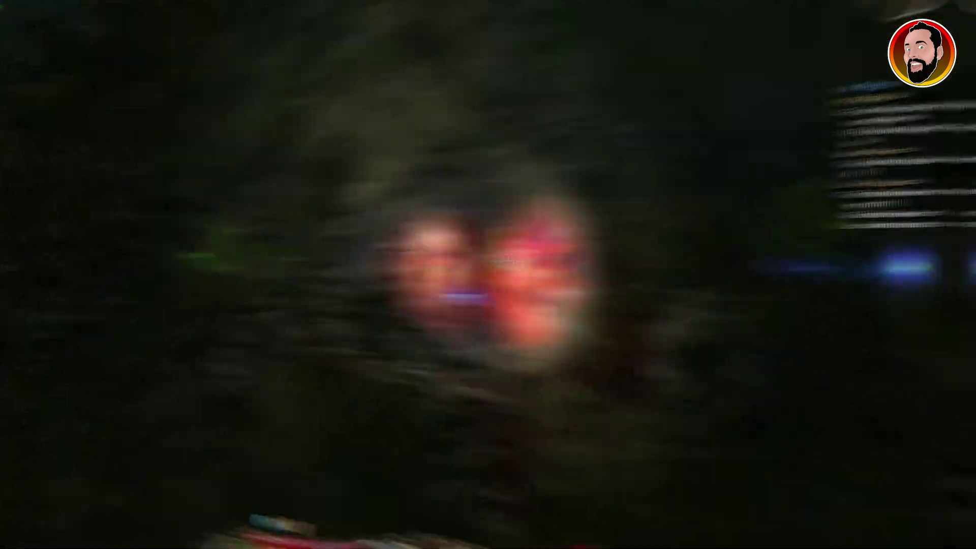